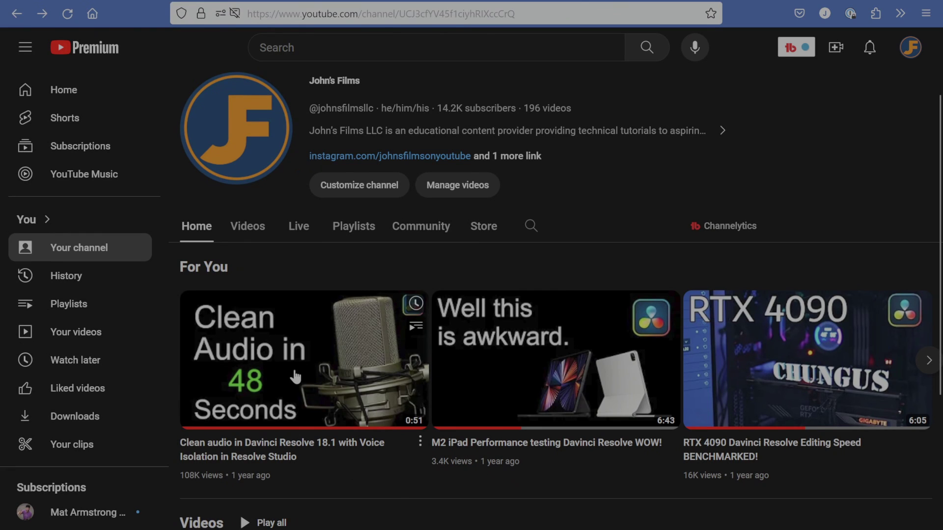
Open the 'Clean audio in Davinci Resolve 18.1' video and highlight the comment about removing voice in Studio
left_click(283, 402)
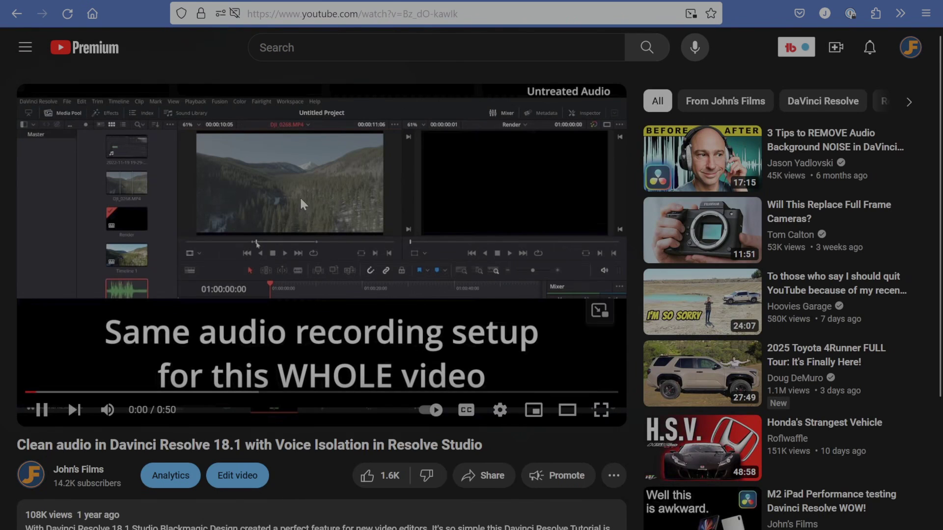
left_click_drag(222, 148, 477, 150)
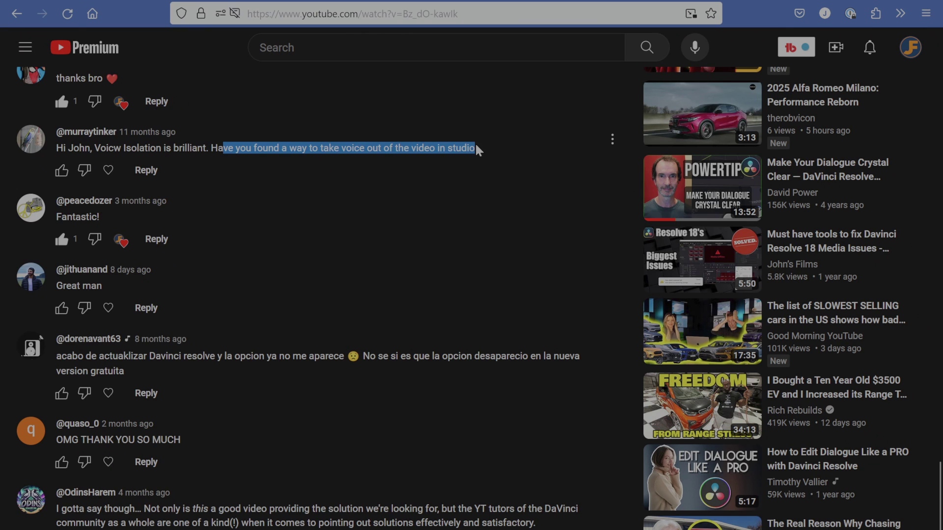
left_click(446, 201)
scroll(404, 229, "down", 2)
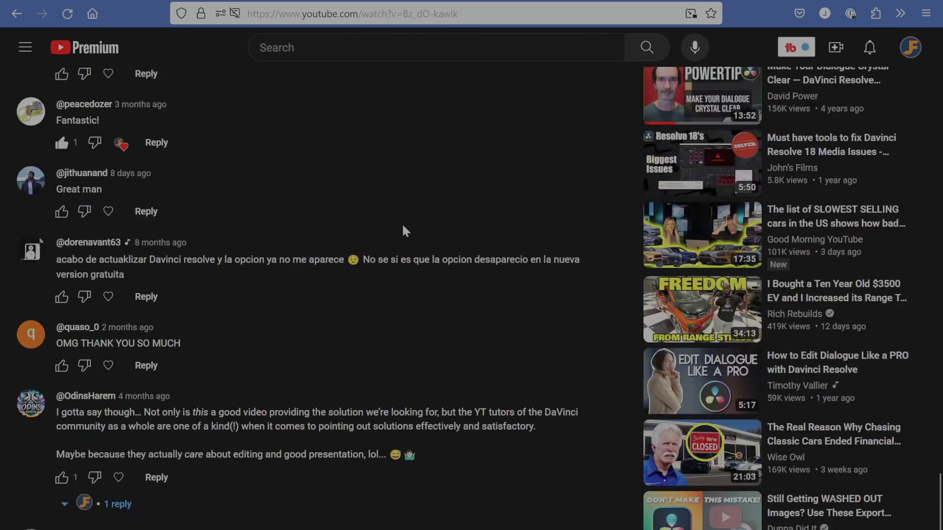
scroll(404, 225, "down", 3)
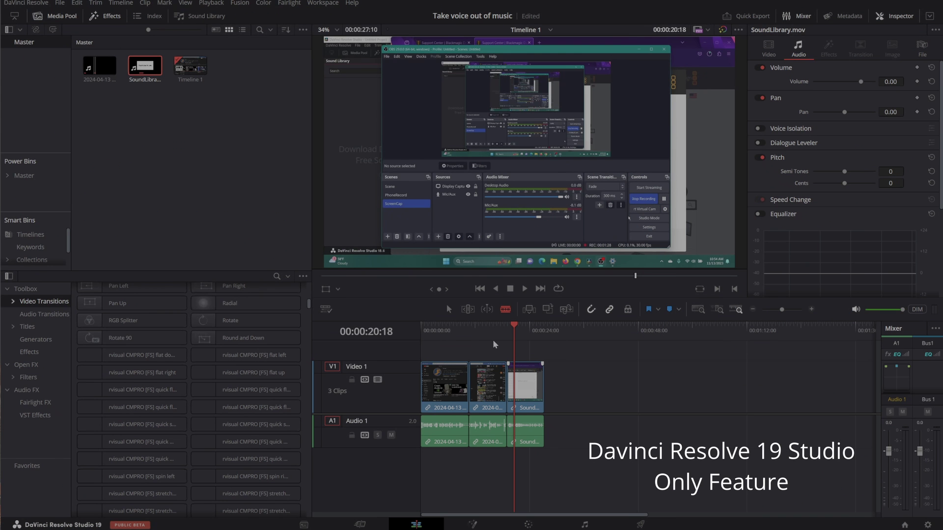
Check the Resolve Studio 19 version, then move SoundLibrary.mov's audio onto Audio 2 and select that track
left_click(28, 3)
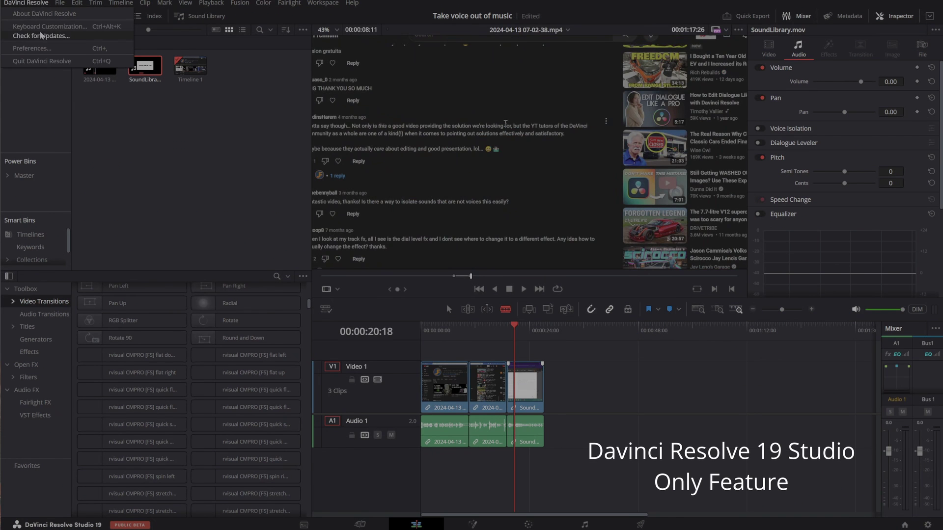
left_click(43, 13)
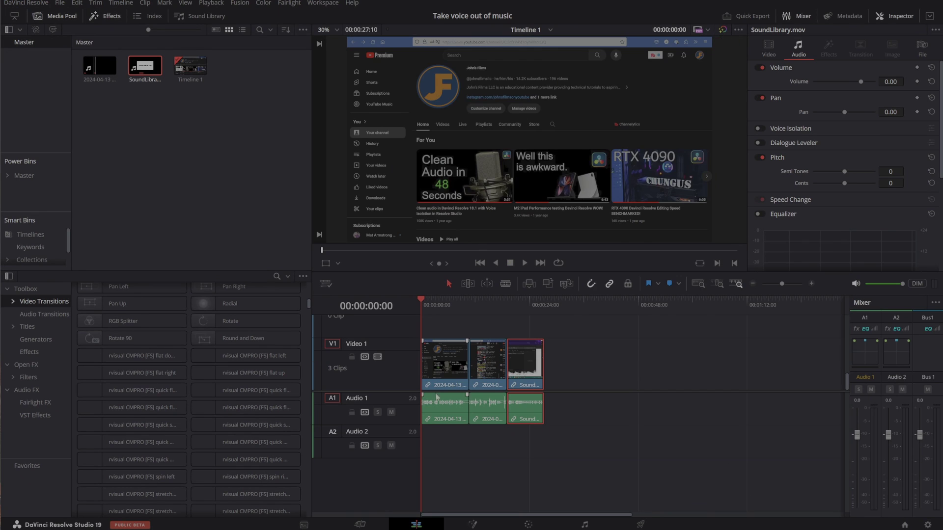
left_click_drag(531, 369, 527, 407)
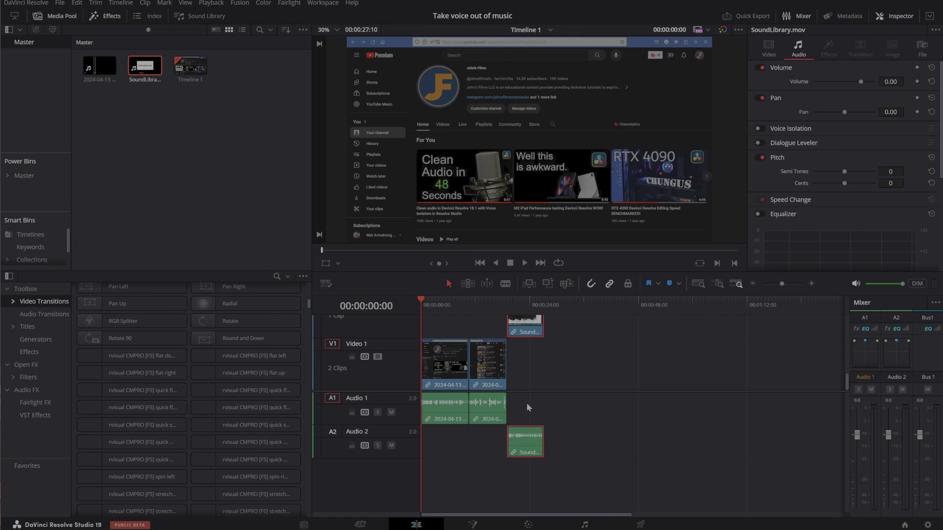
left_click(334, 443)
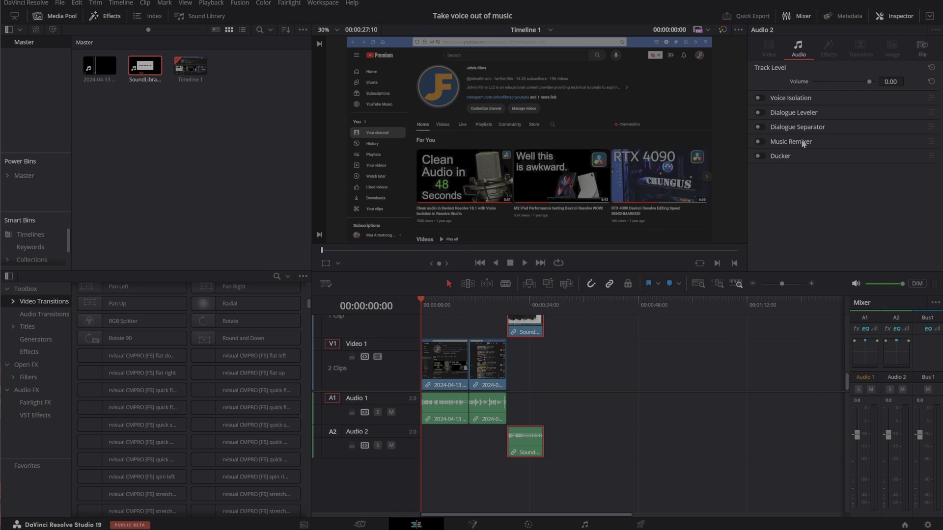
Enable Music Remixer on Audio 2, drag the Voice level down, and play back from about 17 seconds
left_click(803, 143)
left_click_drag(856, 156, 702, 162)
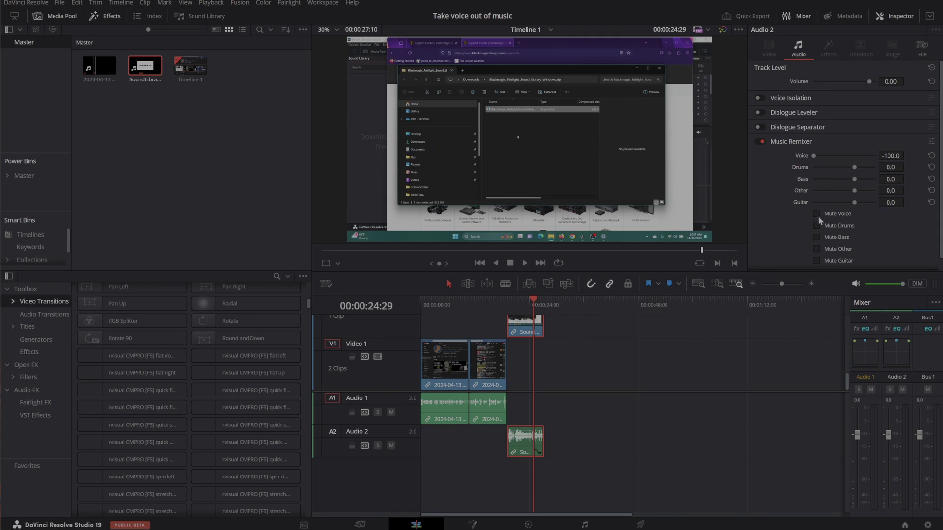
scroll(784, 237, "down", 1)
left_click(498, 303)
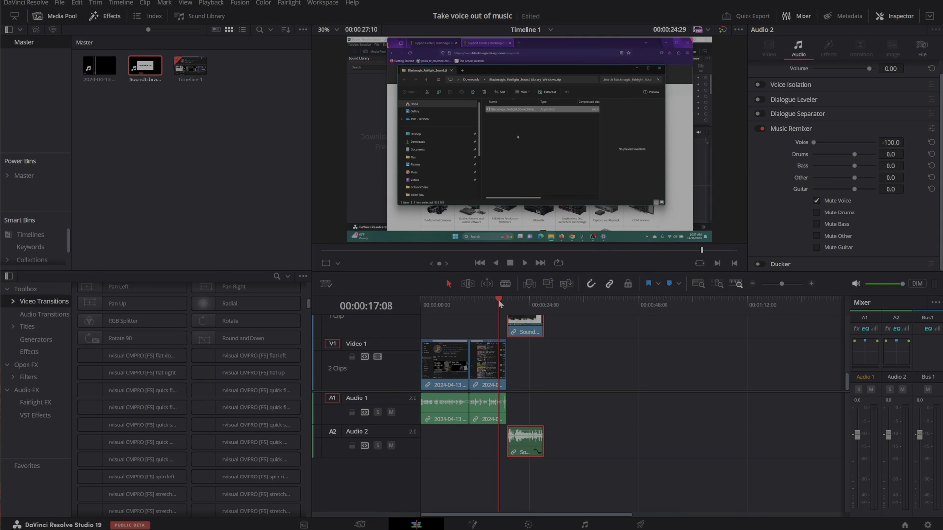
key("space")
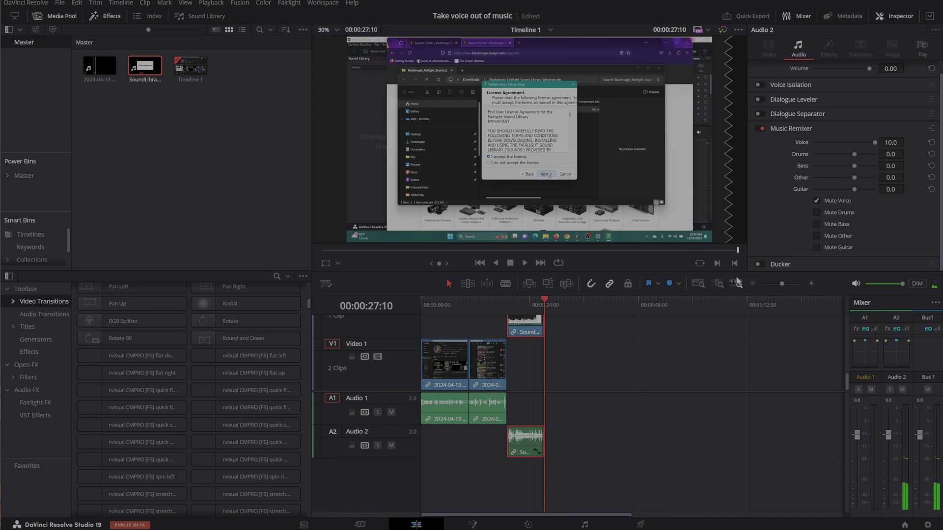
Replay the clip, set the Voice level to -8 with Mute Voice on, and return to the clip start
left_click(520, 302)
key("space")
left_click_drag(875, 143, 841, 143)
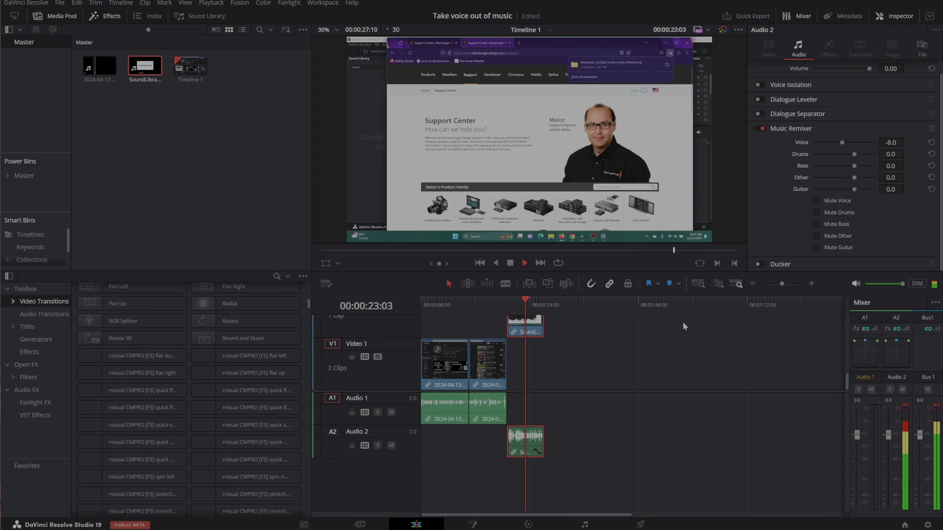
left_click(818, 201)
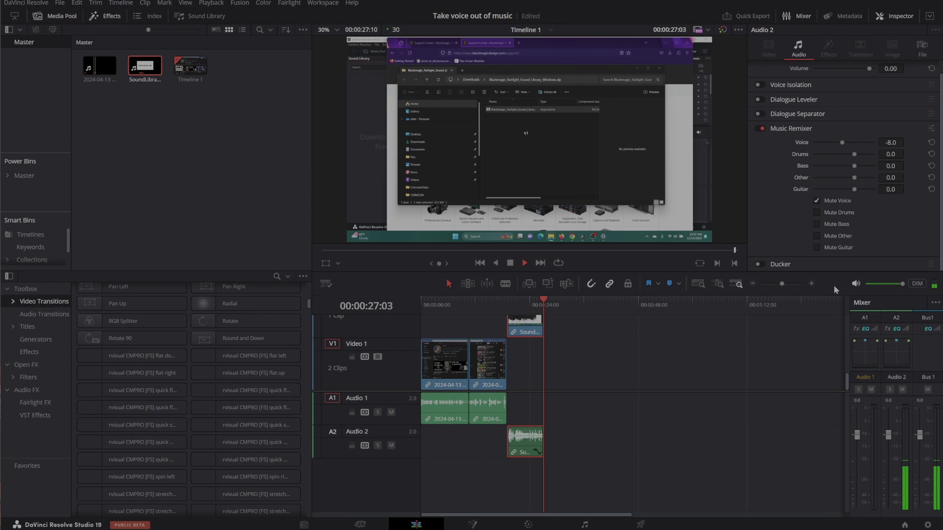
left_click(514, 301)
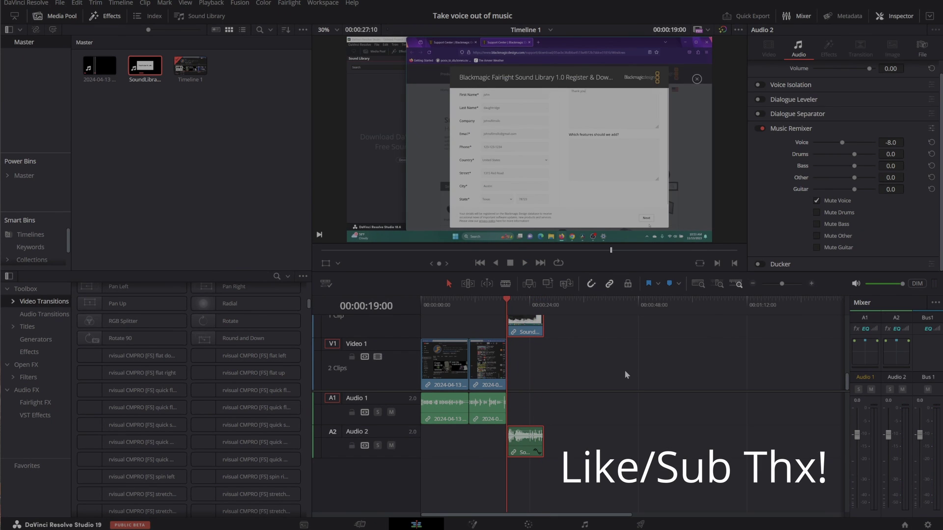